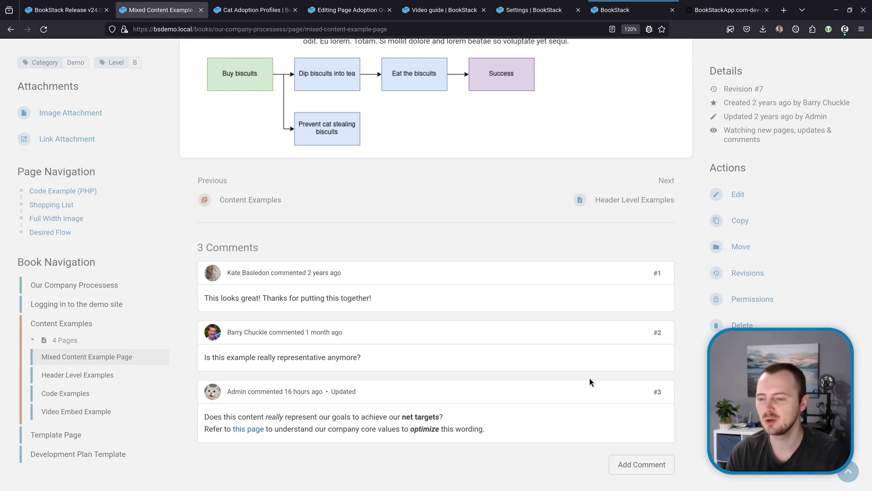
# Step: Edit comment #3 and make the words 'core values' bold and italic
pyautogui.click(635, 464)
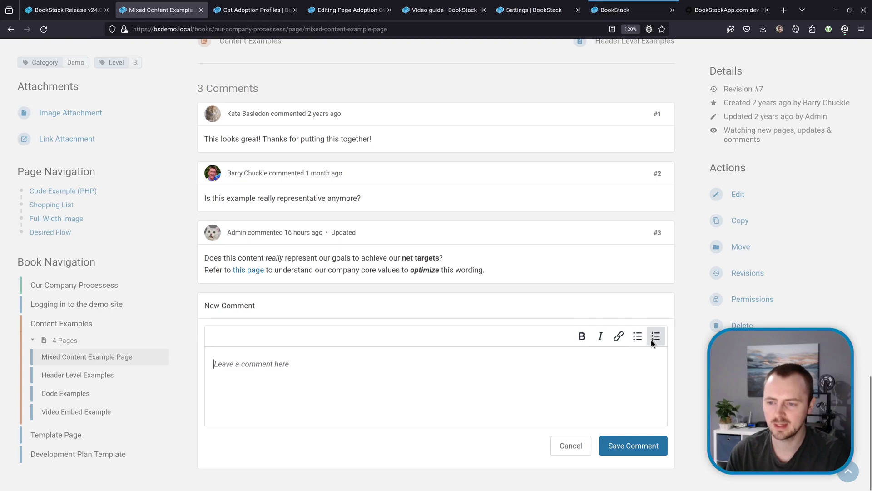
pyautogui.click(592, 234)
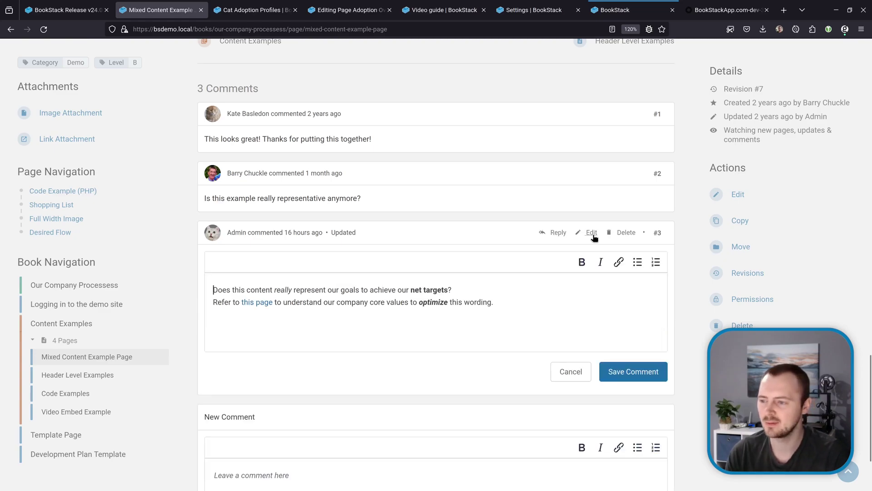
pyautogui.doubleClick(434, 302)
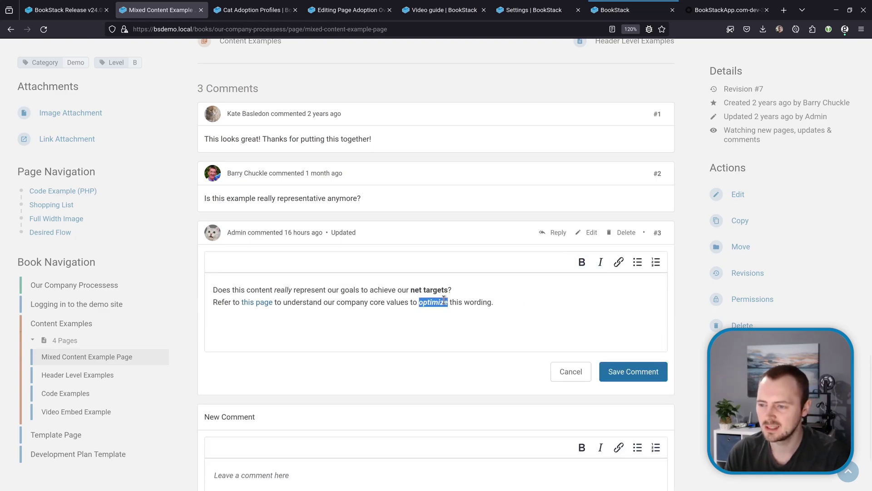
pyautogui.doubleClick(384, 302)
pyautogui.hotkey('ctrl', 'shift', 'Right')
pyautogui.hotkey('ctrl', 'b')
pyautogui.hotkey('ctrl', 'i')
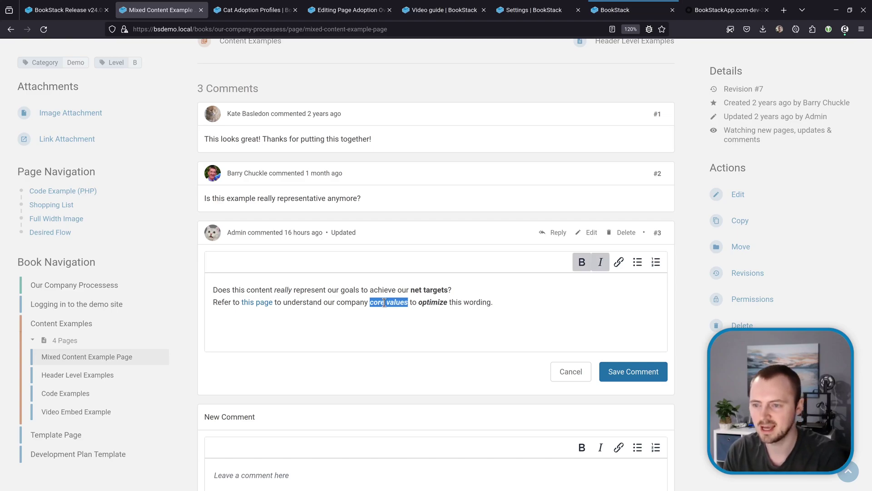
# Step: Add an 'Optimize content' bullet to the comment, then go to the Cat Adoption Profiles tab
pyautogui.click(543, 307)
pyautogui.press('Return')
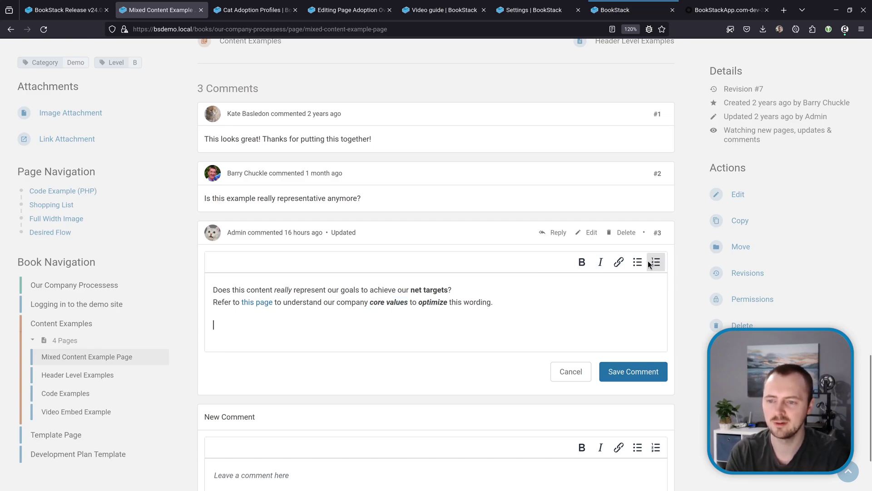
pyautogui.click(637, 262)
pyautogui.write('Optimize content')
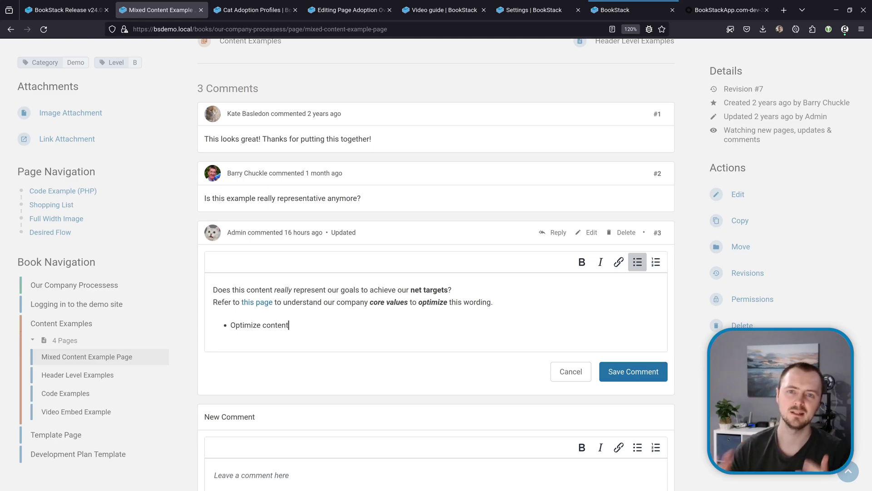
pyautogui.hotkey('ctrl', 'Tab')
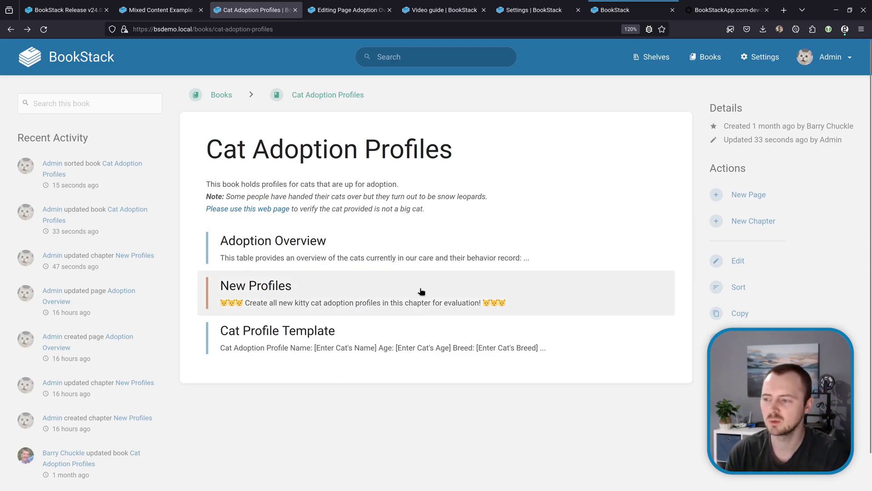
# Step: Set the New Profiles chapter's default page template to Cat Profile Template and save the chapter
pyautogui.click(420, 292)
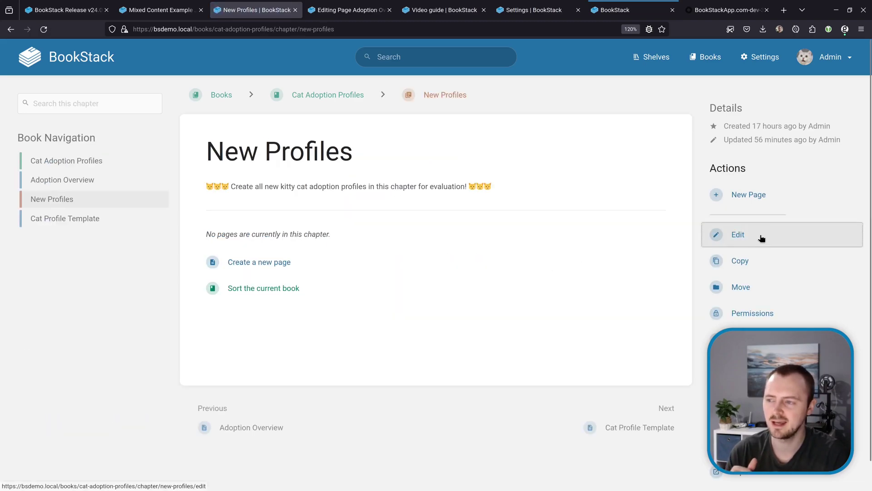
pyautogui.click(737, 234)
pyautogui.click(450, 369)
pyautogui.scroll(-3, 504, 342)
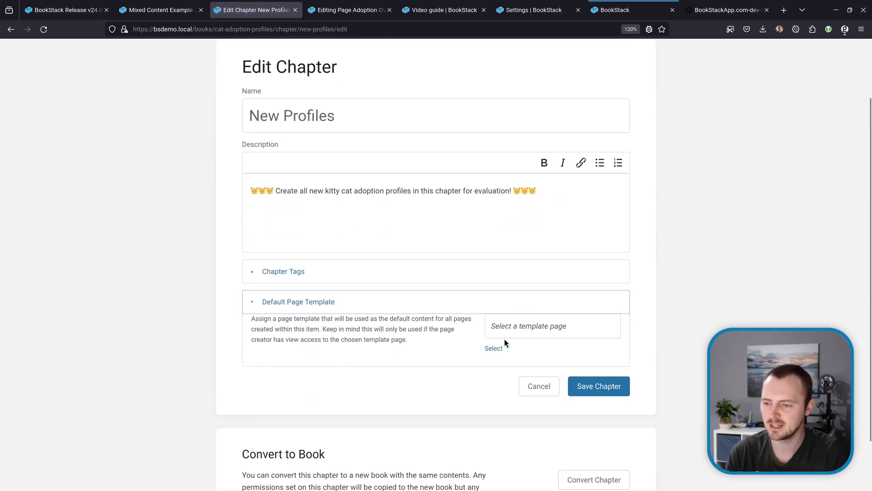
pyautogui.click(535, 325)
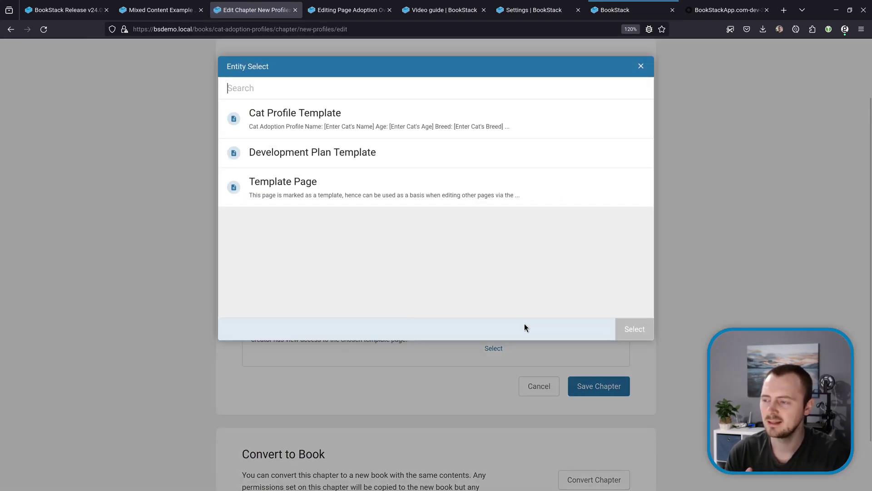
pyautogui.doubleClick(362, 127)
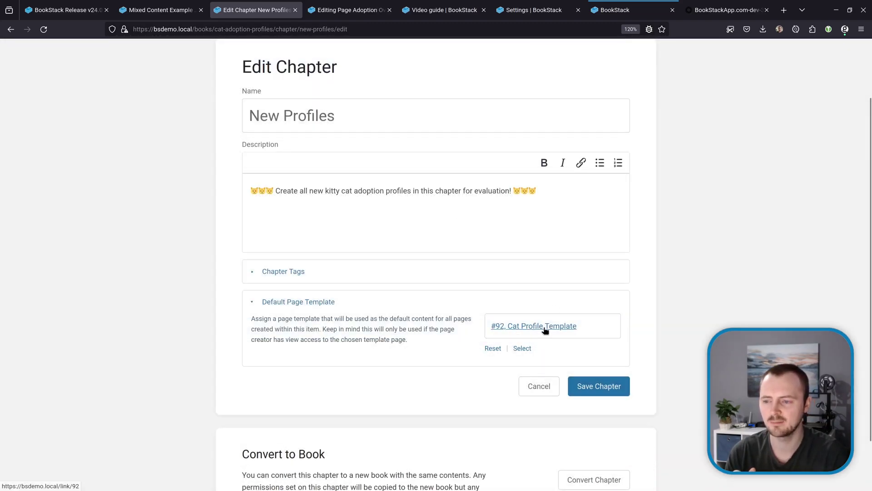
pyautogui.click(594, 388)
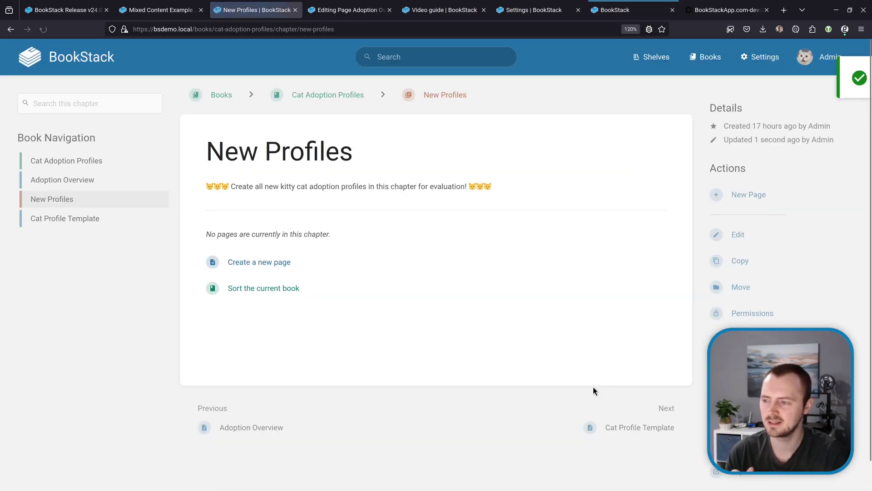
# Step: Create a new New Profiles page prefilled from the template, then switch to the Adoption Overview editor
pyautogui.click(278, 267)
pyautogui.scroll(-3, 523, 257)
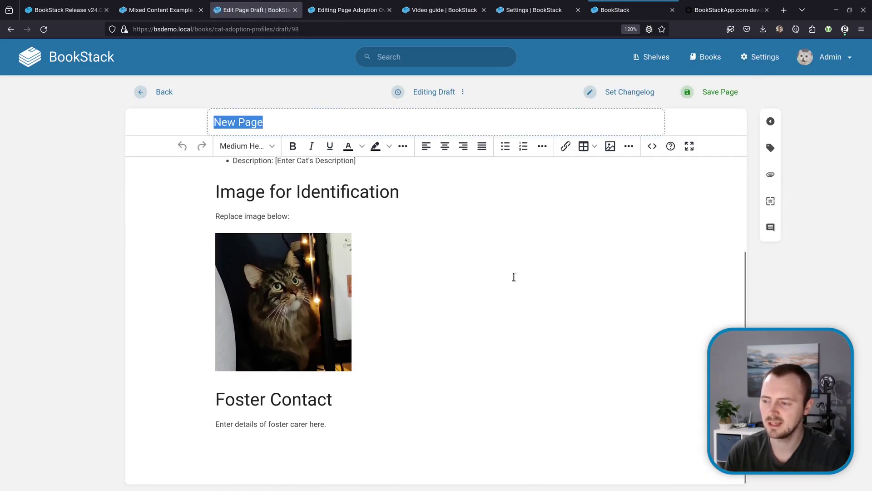
pyautogui.scroll(3, 505, 291)
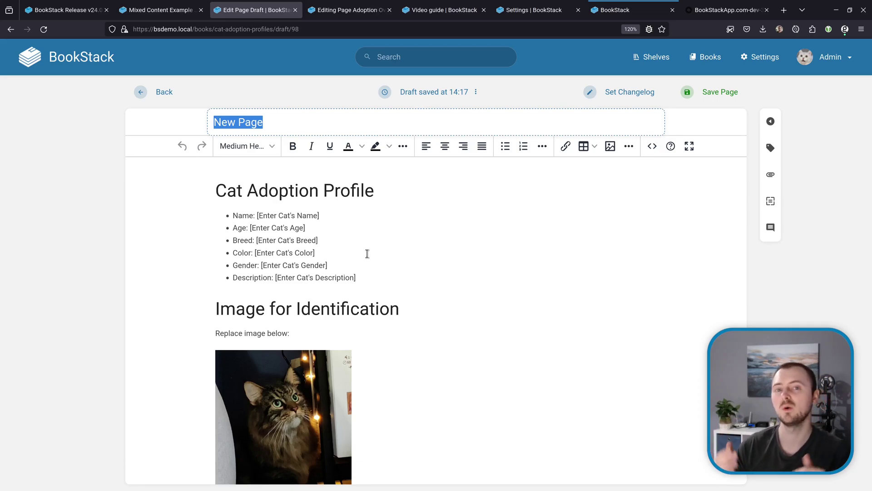
pyautogui.hotkey('ctrl', 'Tab')
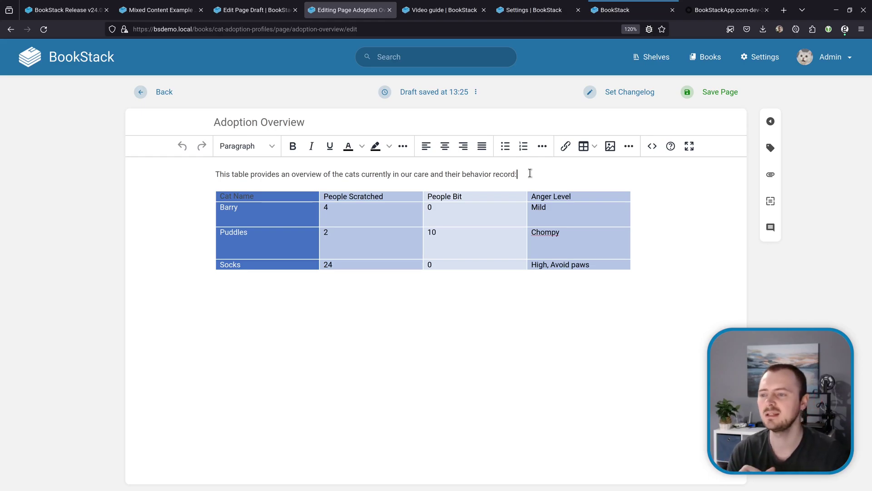
# Step: Try stripping the table's styling, undo it, and resize the table to its contents
pyautogui.click(474, 210)
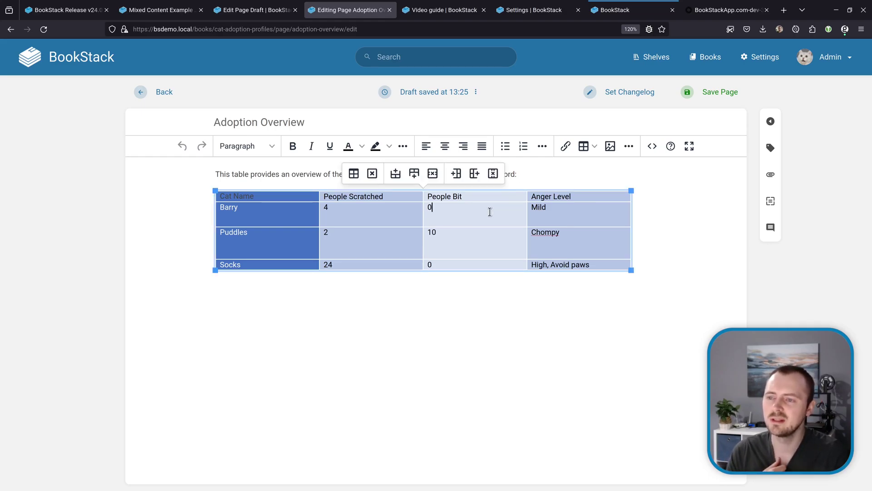
pyautogui.click(594, 147)
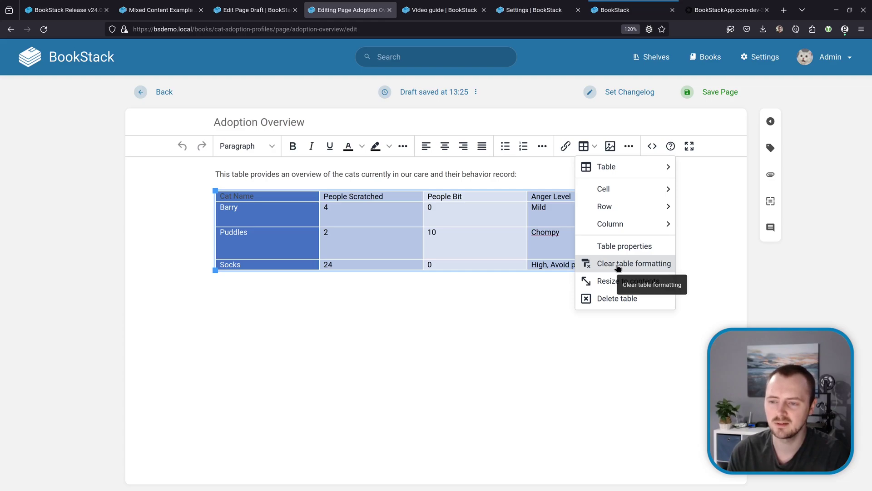
pyautogui.click(618, 267)
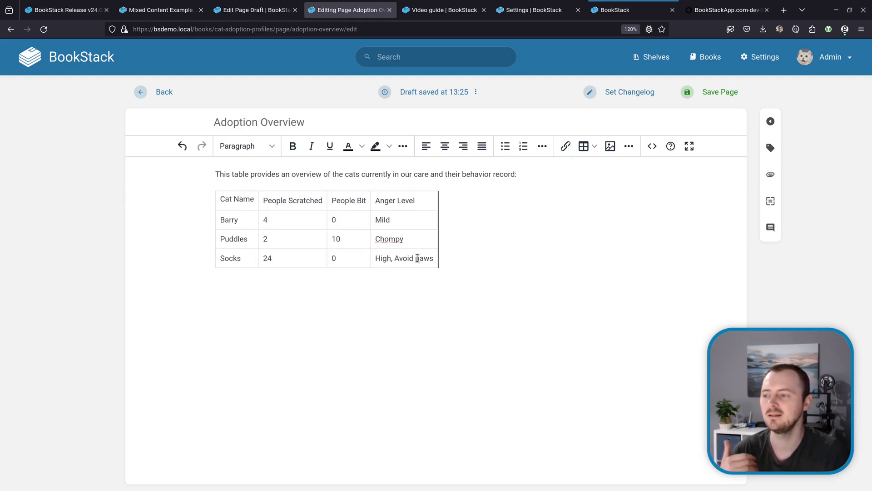
pyautogui.hotkey('ctrl', 'z')
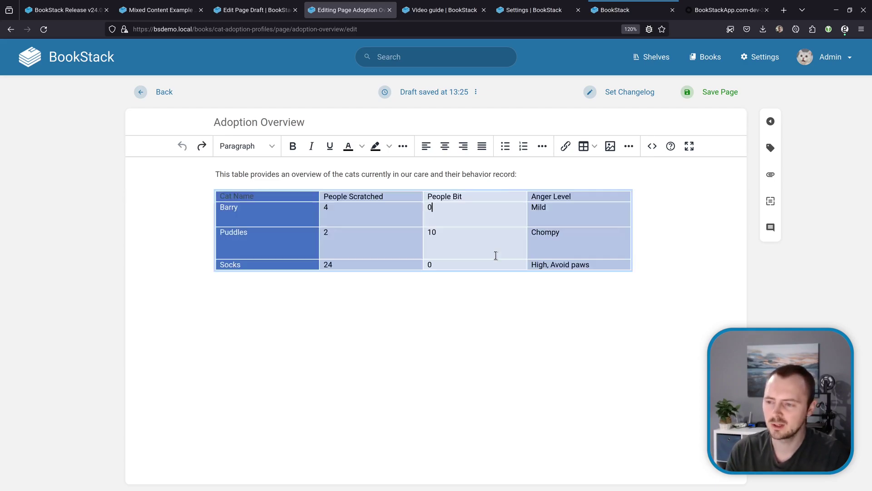
pyautogui.click(594, 146)
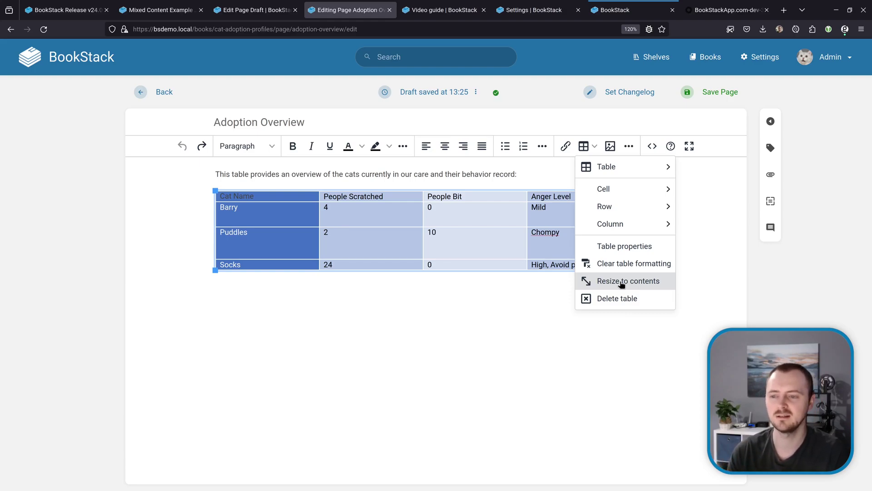
pyautogui.click(621, 282)
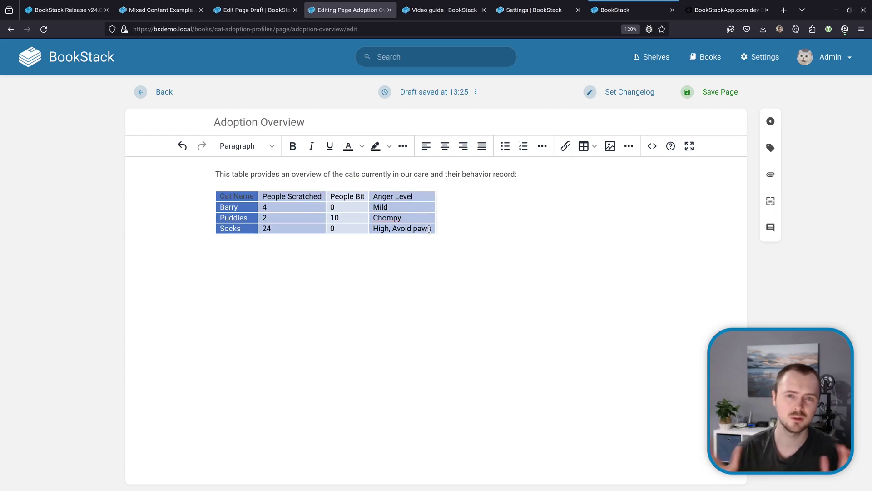
# Step: Widen the table, stretch the Puddles and Socks rows, resize to contents again, and select all cells
pyautogui.click(431, 228)
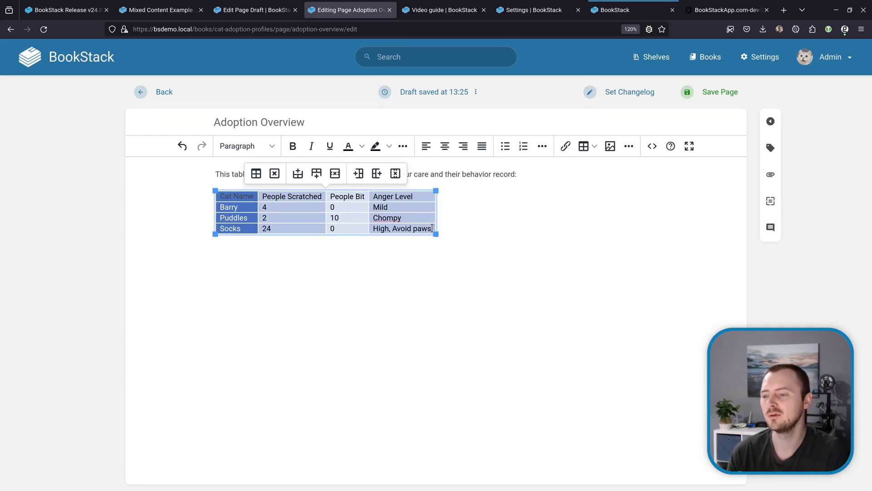
pyautogui.moveTo(436, 234); pyautogui.dragTo(618, 291)
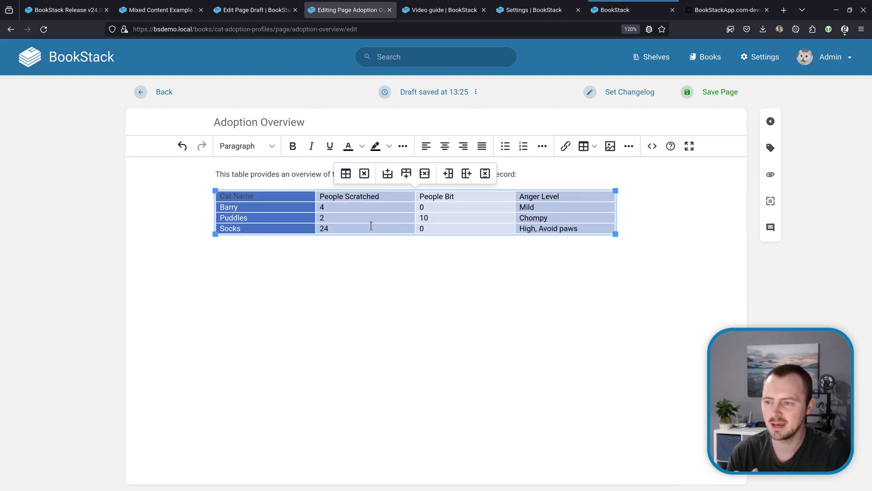
pyautogui.moveTo(376, 233); pyautogui.dragTo(385, 299)
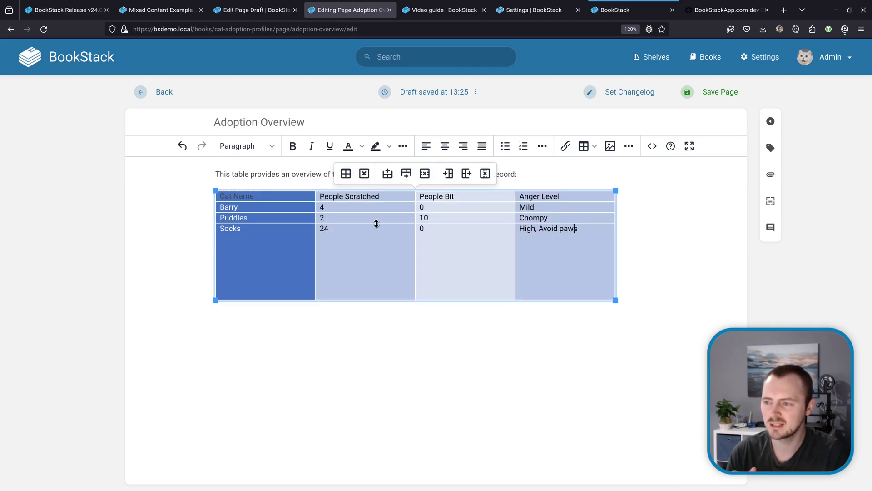
pyautogui.moveTo(376, 223); pyautogui.dragTo(381, 258)
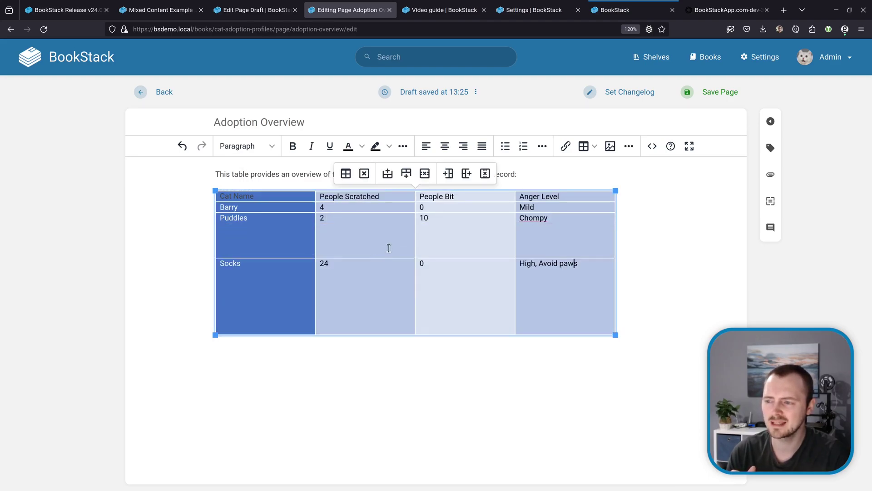
pyautogui.click(593, 146)
pyautogui.click(616, 282)
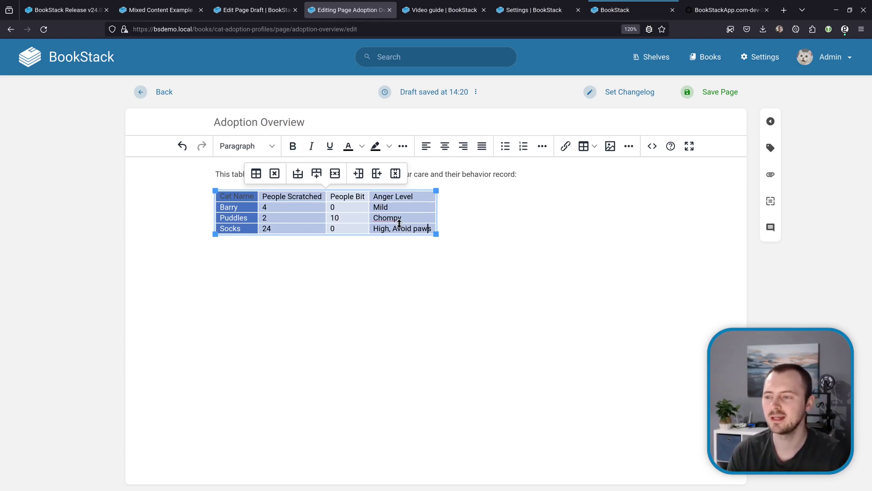
pyautogui.click(600, 230)
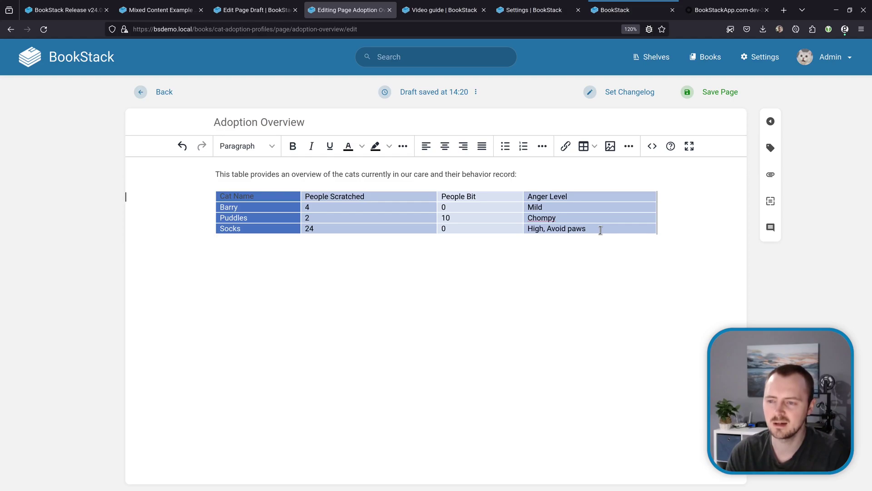
pyautogui.click(595, 229)
pyautogui.moveTo(596, 229); pyautogui.dragTo(255, 200)
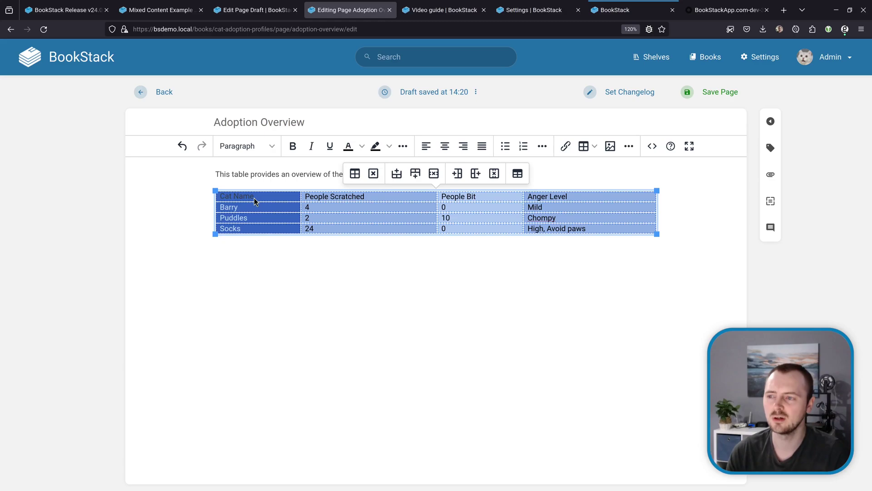
# Step: Clear the dark-blue formatting from all selected table cells
pyautogui.click(408, 150)
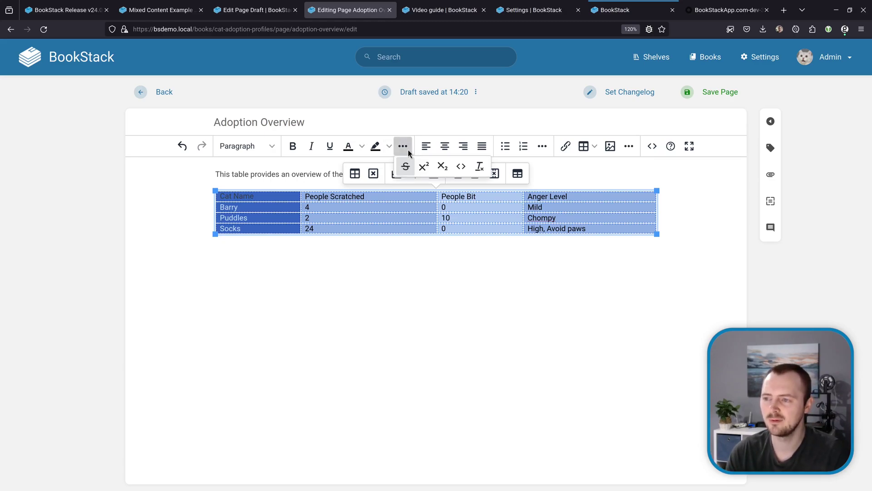
pyautogui.click(479, 166)
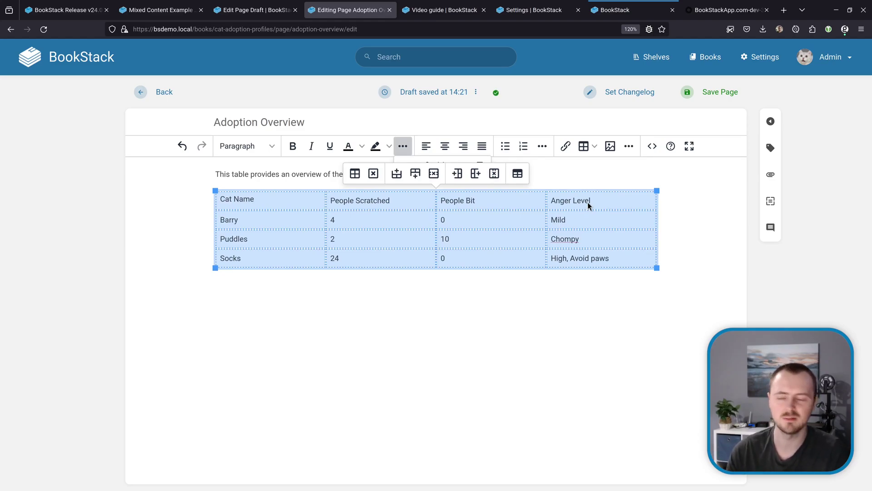
pyautogui.click(491, 202)
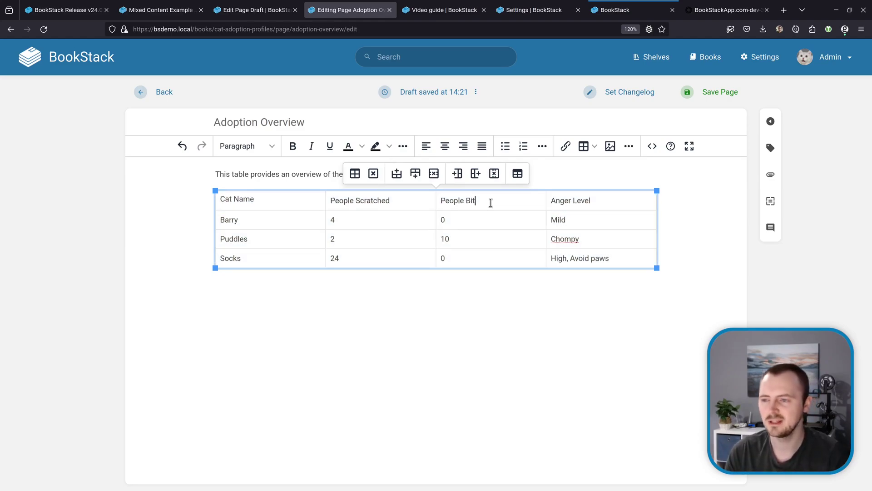
# Step: Make the table's first row, starting with People Bit, a header row
pyautogui.click(485, 218)
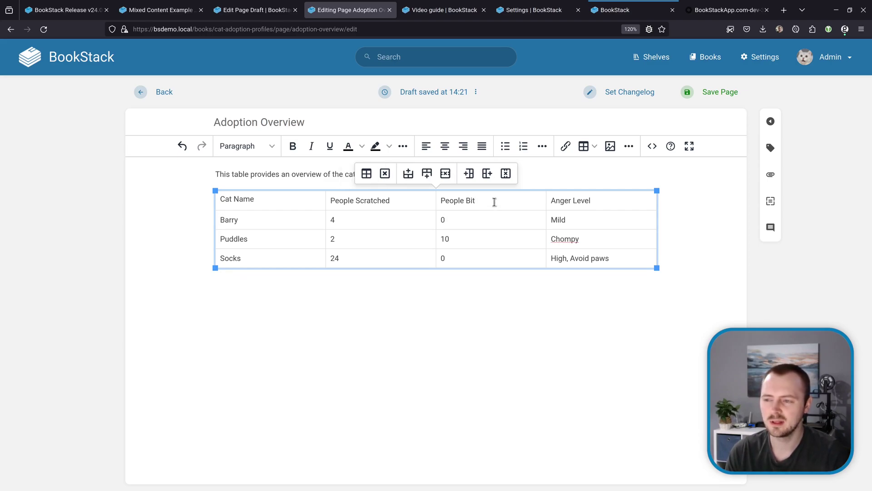
pyautogui.click(493, 203)
pyautogui.click(486, 214)
pyautogui.click(490, 200)
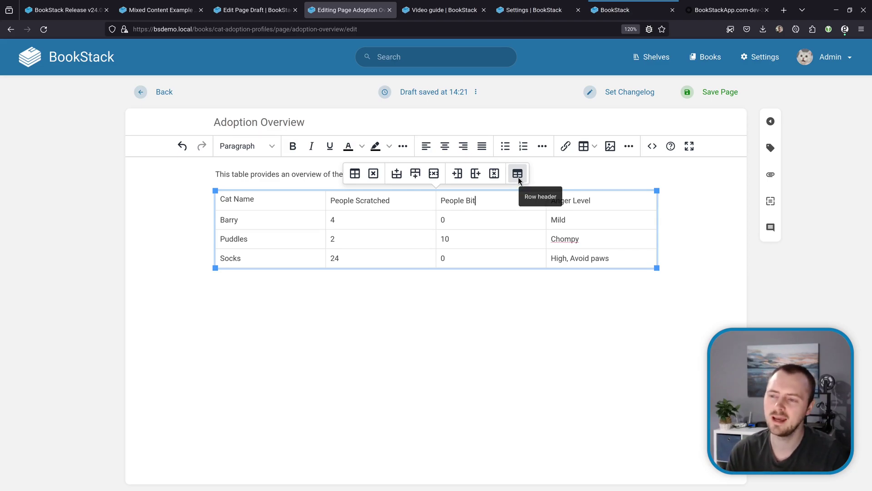
pyautogui.click(517, 173)
pyautogui.press('Down')
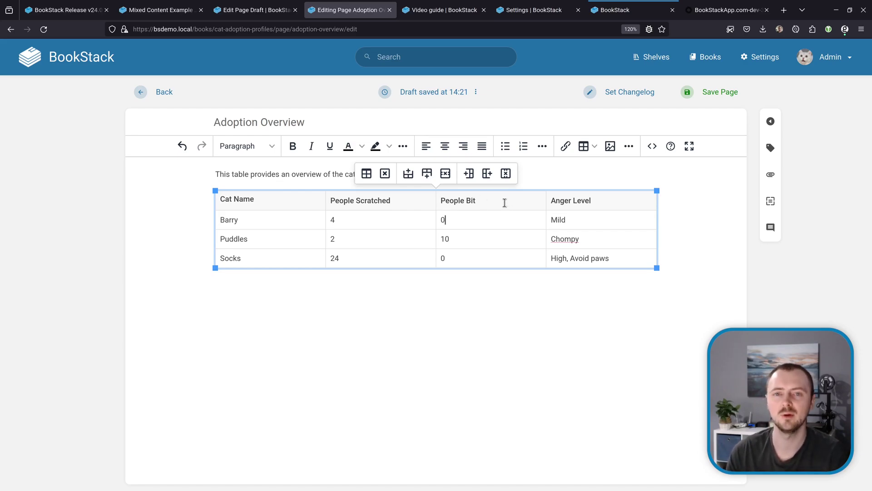
pyautogui.click(504, 202)
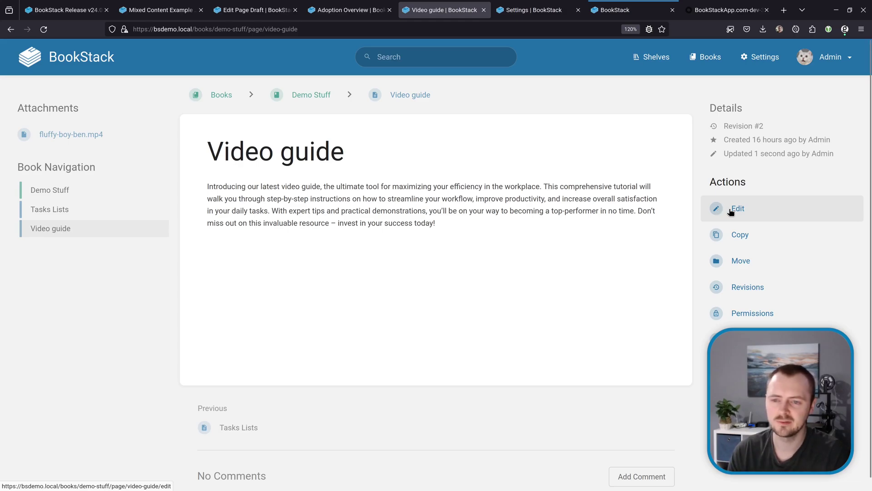
# Step: Embed the fluffy-boy-ben.mp4 attachment into the Video guide page below the intro text
pyautogui.click(736, 212)
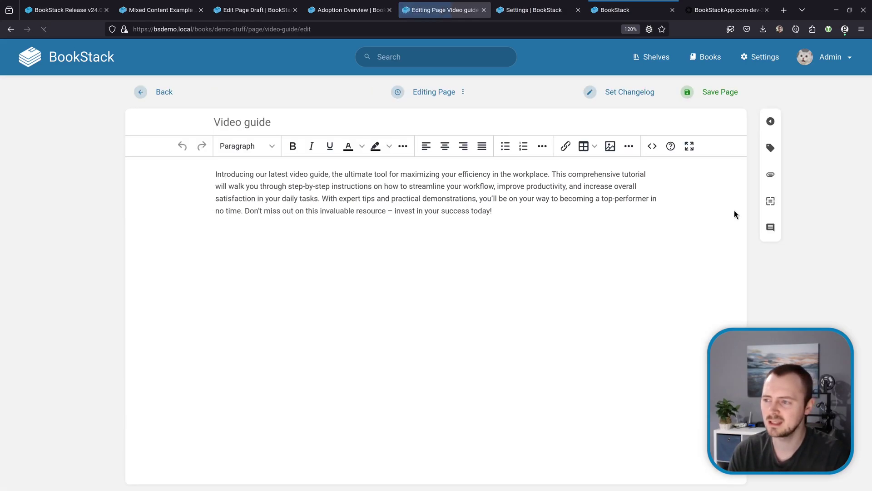
pyautogui.click(769, 176)
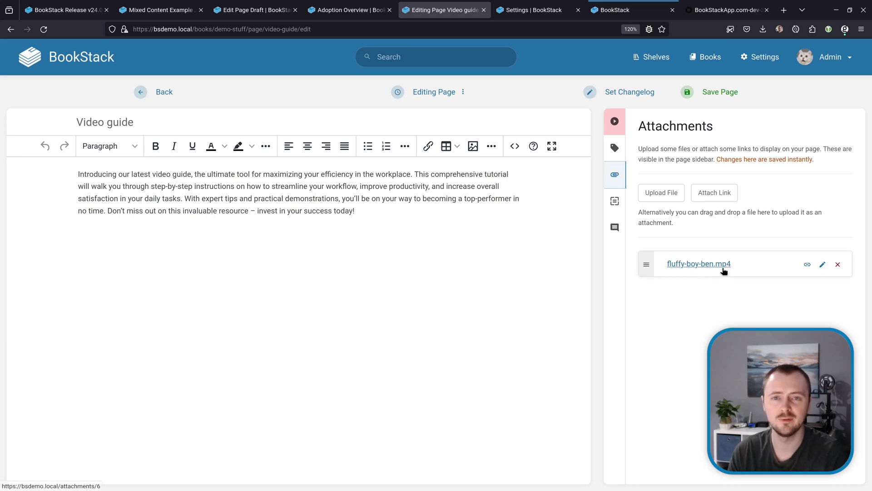
pyautogui.moveTo(653, 264); pyautogui.dragTo(114, 268)
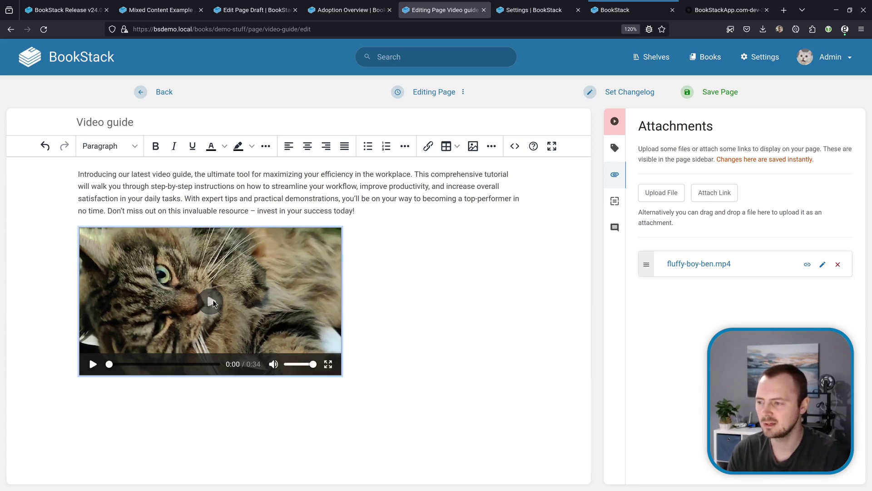
# Step: Play the embedded video and seek forward and back through it
pyautogui.click(212, 302)
pyautogui.click(165, 363)
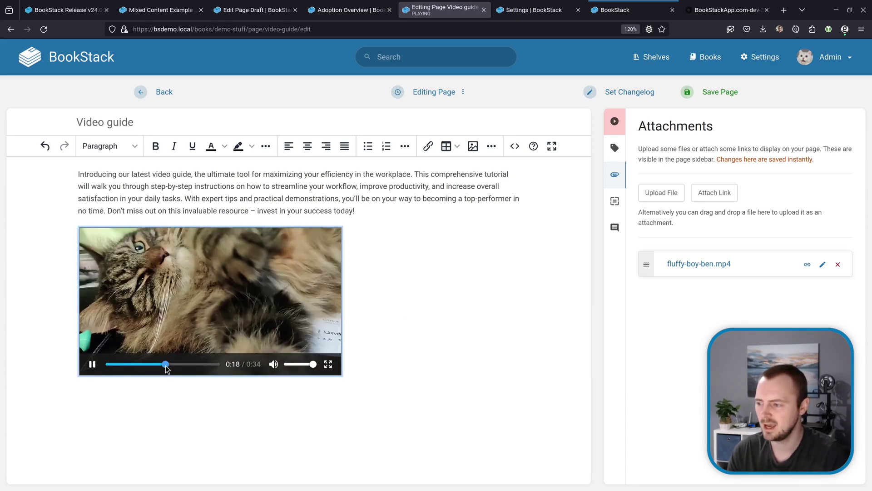
pyautogui.click(194, 363)
pyautogui.click(152, 364)
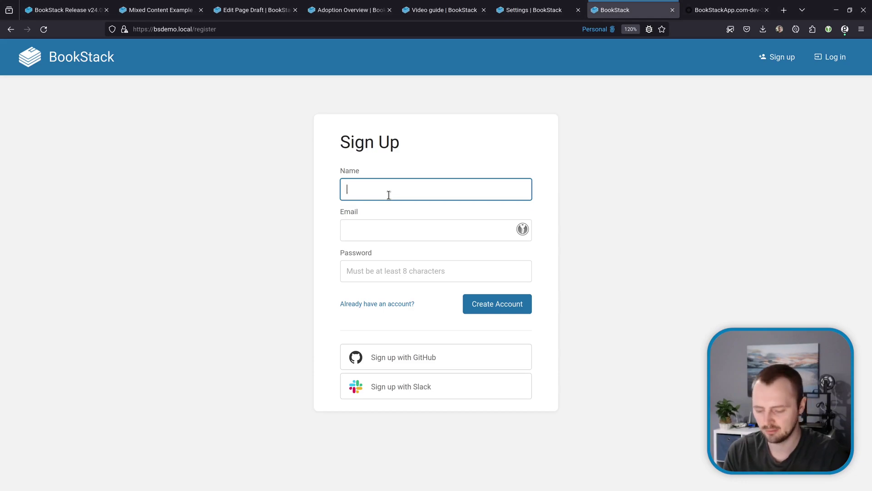
# Step: Submit the sign-up form with a non-barry name, e-mail and password to see it rejected
pyautogui.write('Not barry')
pyautogui.press('Tab')
pyautogui.write('not')
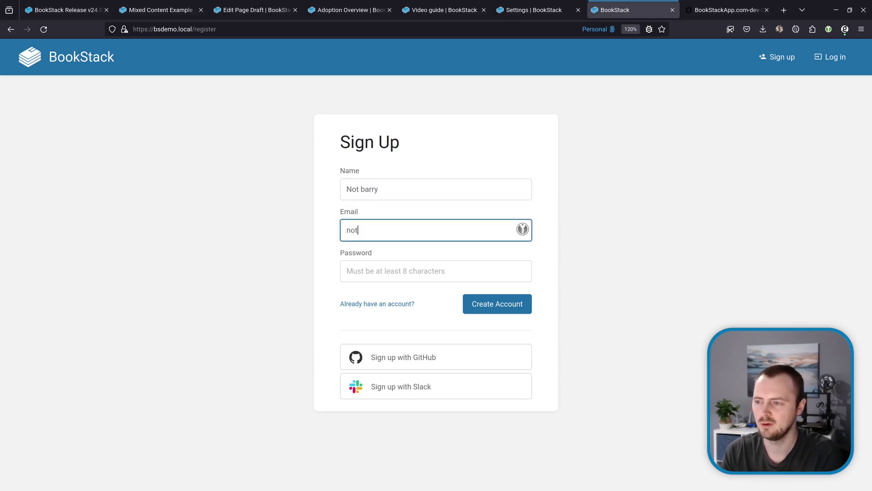
pyautogui.write('barry@example.com')
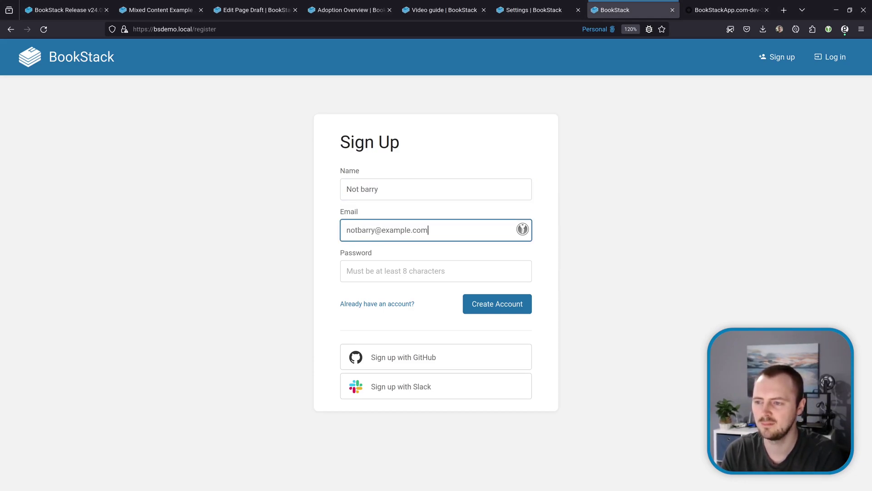
pyautogui.press('Tab')
pyautogui.write('password')
pyautogui.click(465, 296)
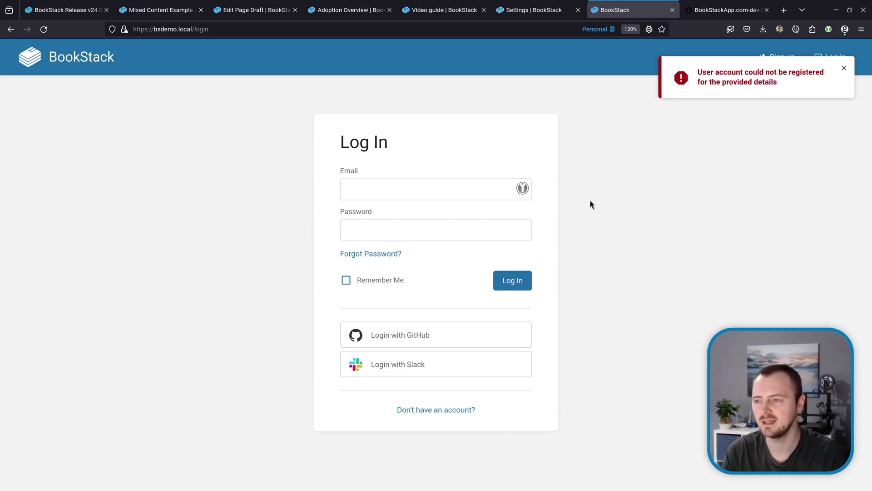
# Step: Return to the form, register again with the barry registrant details, then switch to the Okta tab
pyautogui.hotkey('alt', 'Left')
pyautogui.write('Barry')
pyautogui.press('Tab')
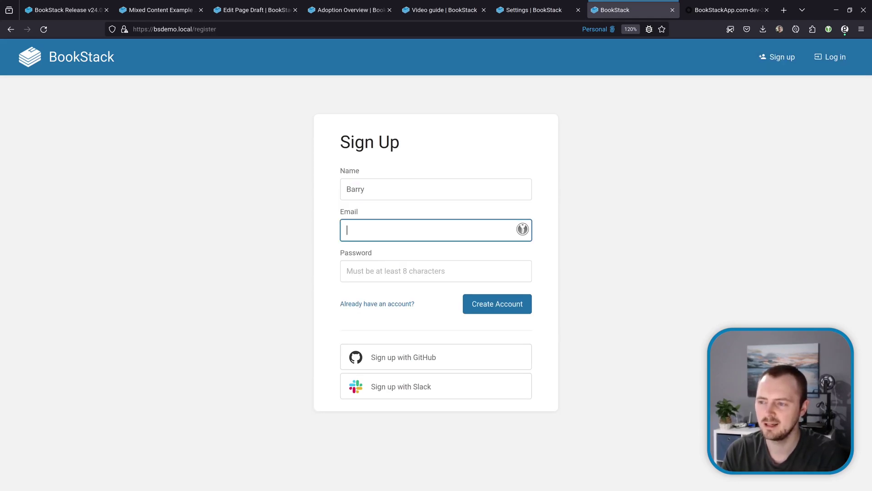
pyautogui.write('password')
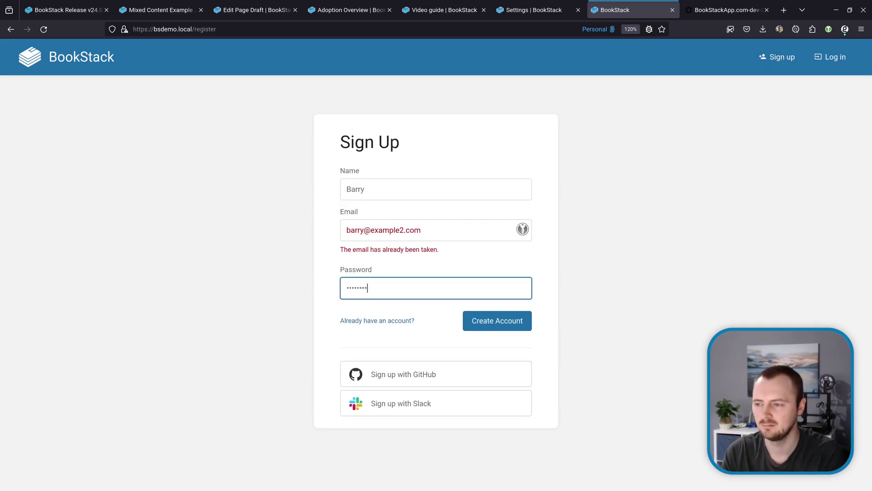
pyautogui.press('Return')
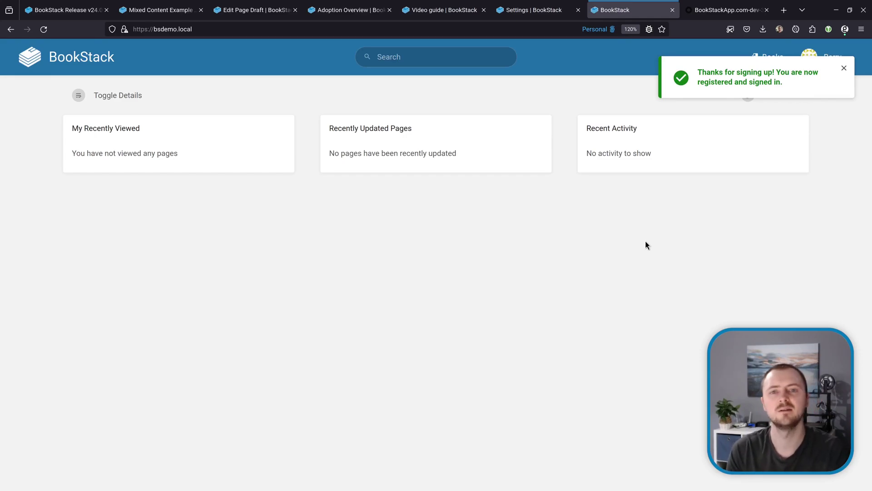
pyautogui.hotkey('ctrl', 'Tab')
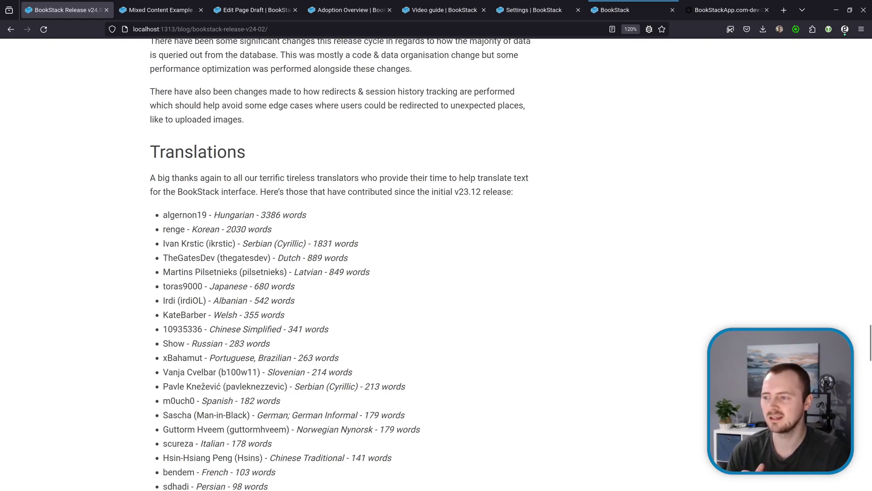
# Step: Scroll down through the translator contributor list of the v24.02 release post
pyautogui.scroll(-1, 340, 263)
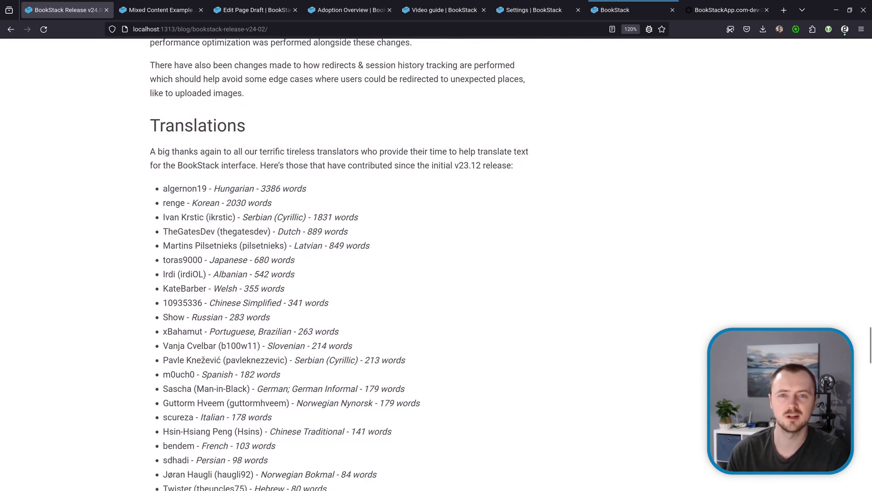
pyautogui.scroll(-1, 340, 264)
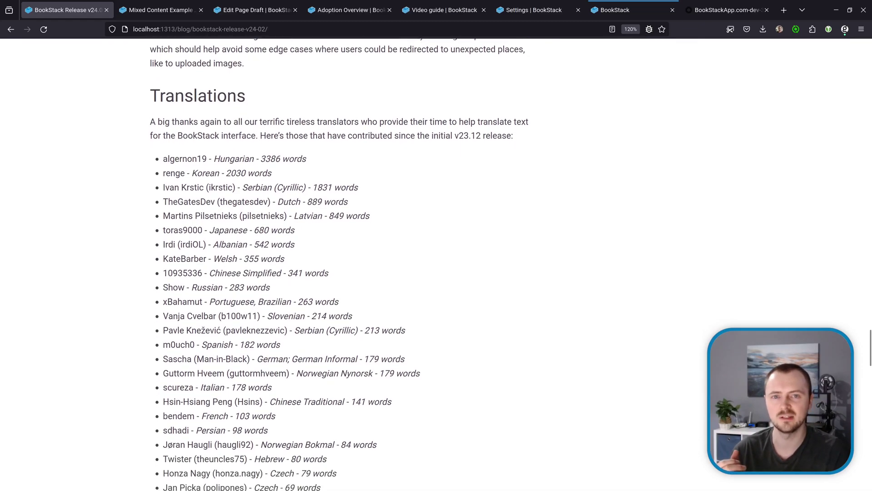
pyautogui.scroll(-1, 341, 264)
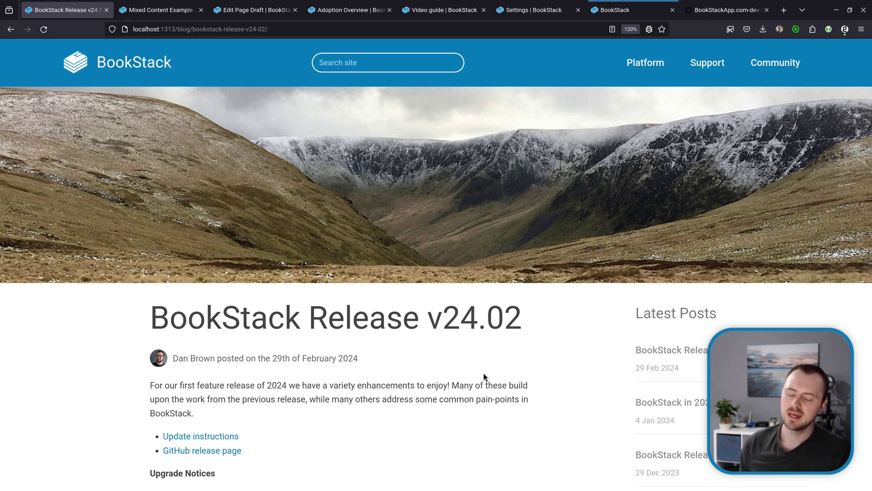